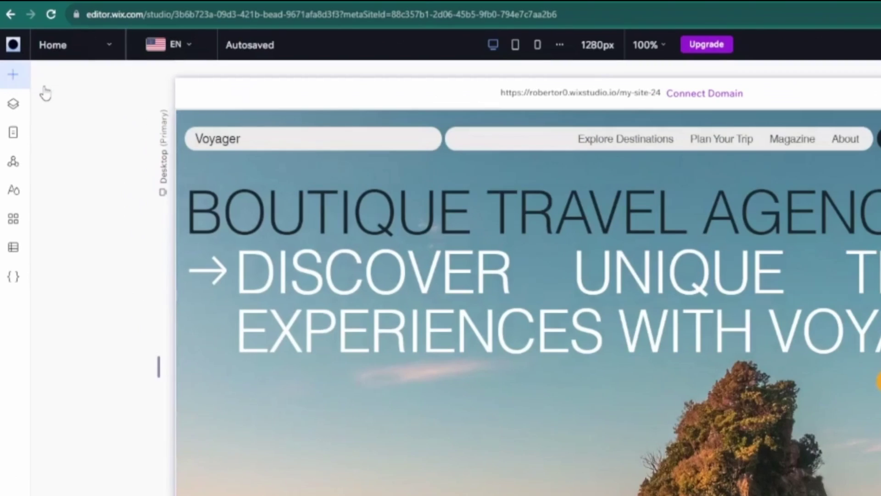
Browse the Add panel's multilingual elements and the main menu without adding anything.
click(12, 54)
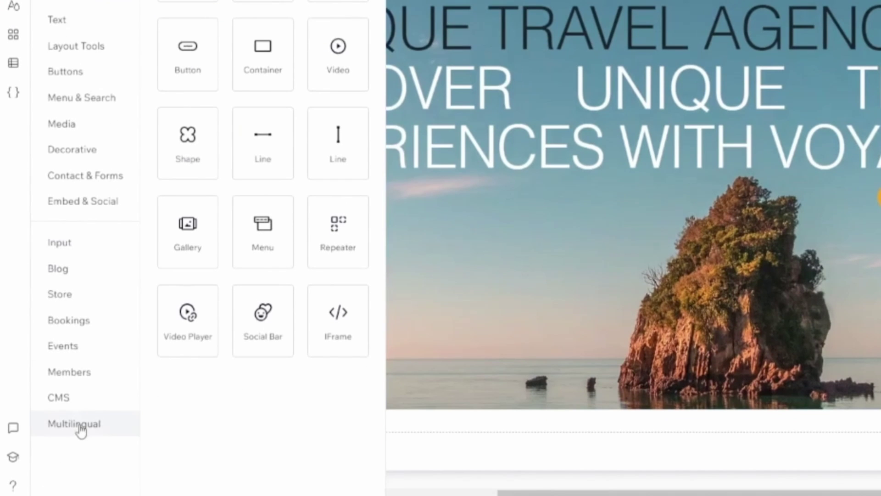
click(81, 431)
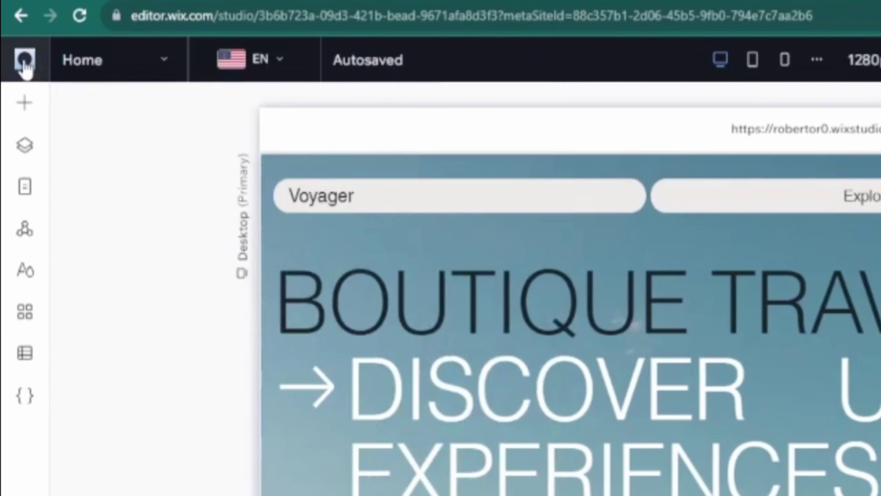
click(12, 32)
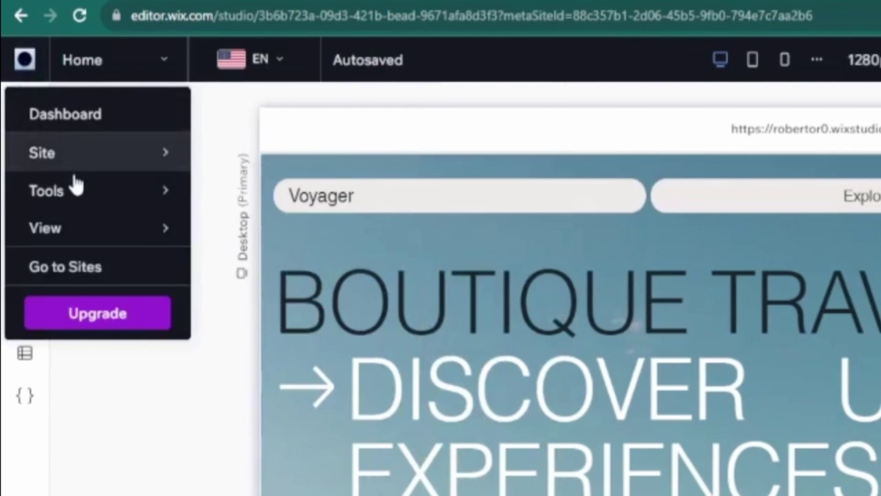
mouse_move(78, 191)
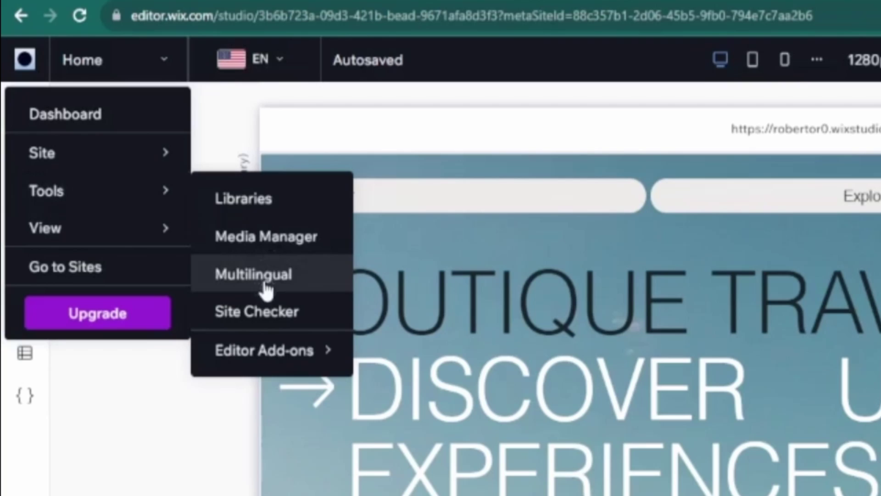
click(99, 181)
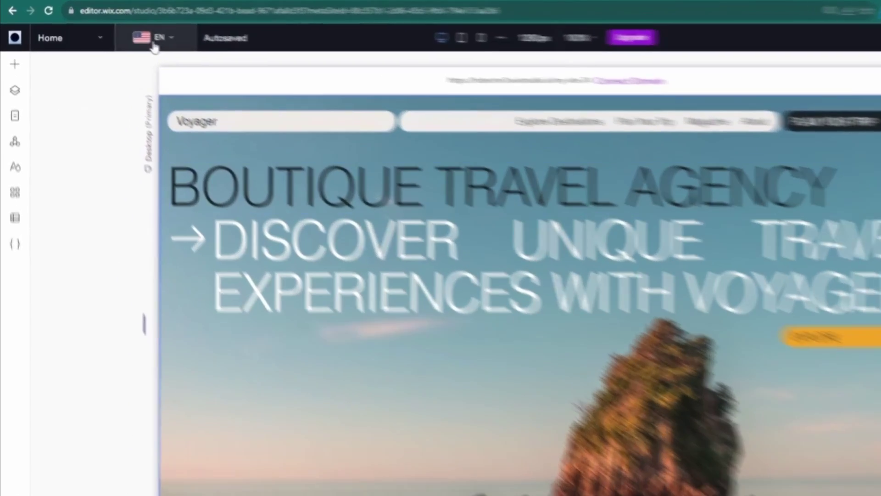
Bring up the site language list of English, French, Indonesian, Italian and Japanese.
click(154, 42)
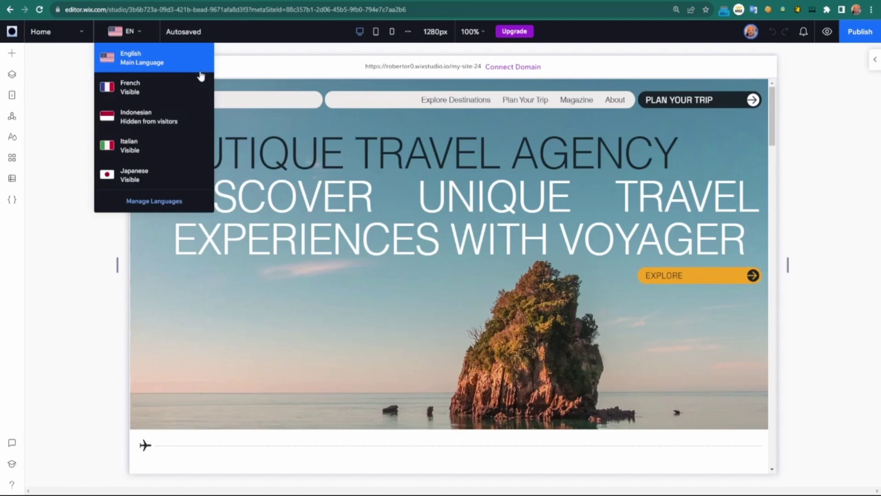
click(242, 54)
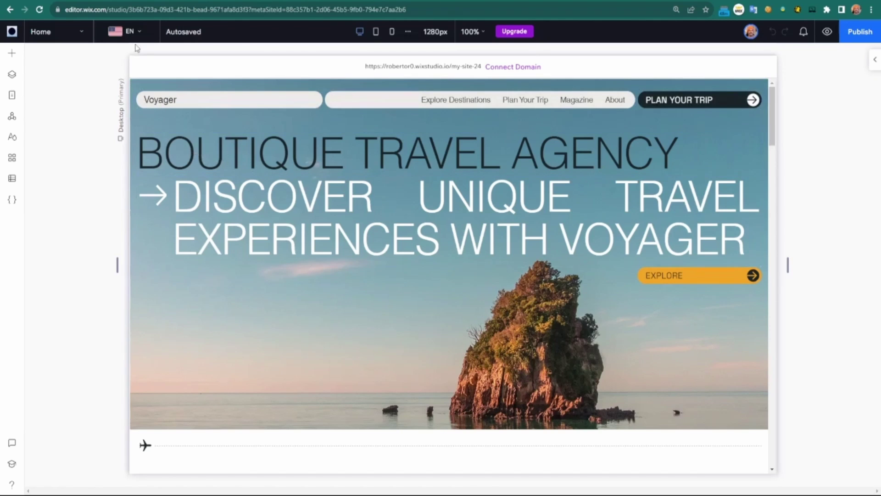
click(128, 32)
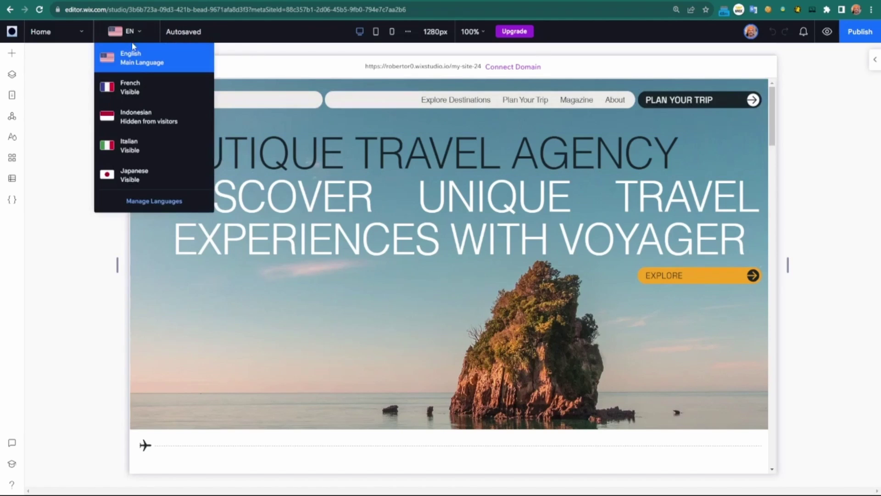
Switch to French, move the translation bar aside, try Auto-translate Site, and select the headline.
click(132, 90)
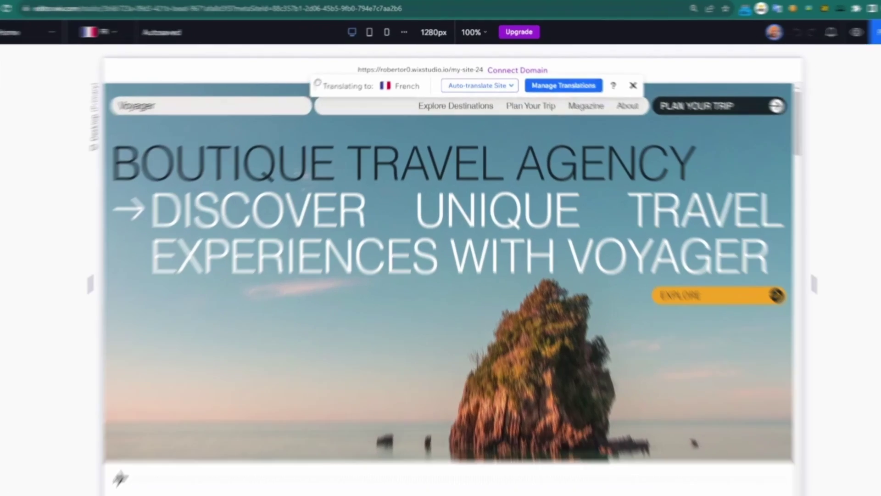
drag(324, 89, 303, 62)
drag(190, 91, 190, 91)
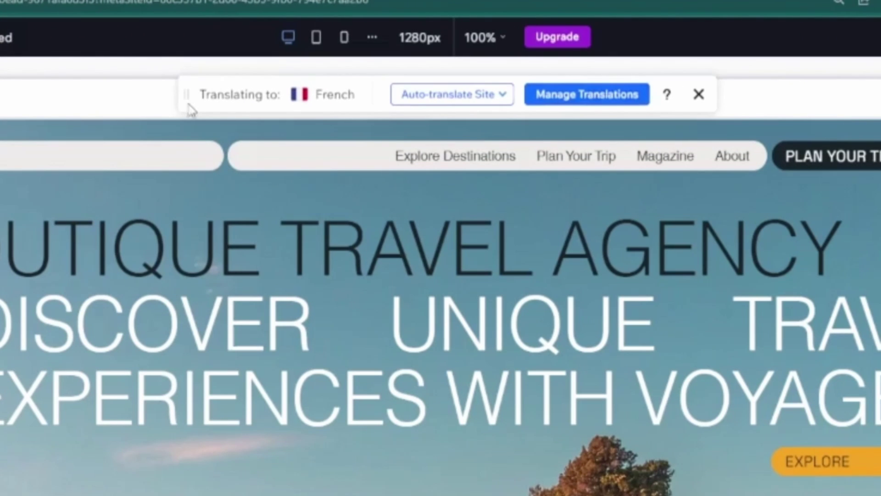
click(443, 109)
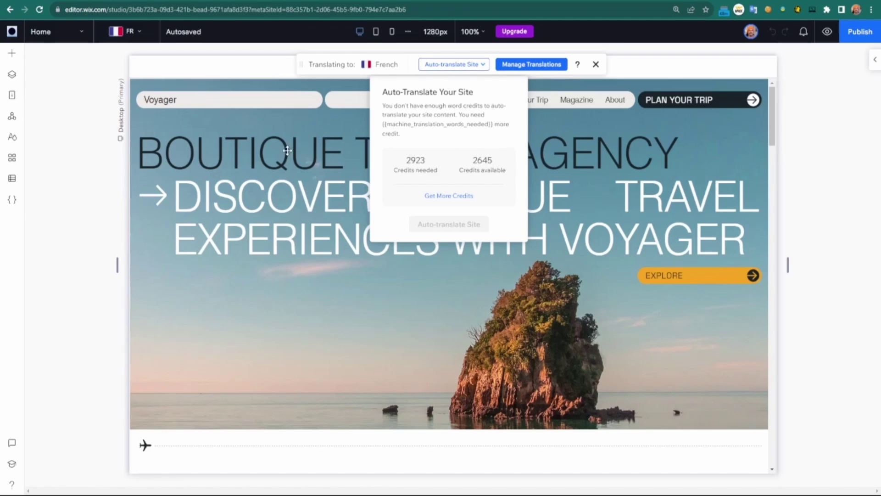
click(287, 150)
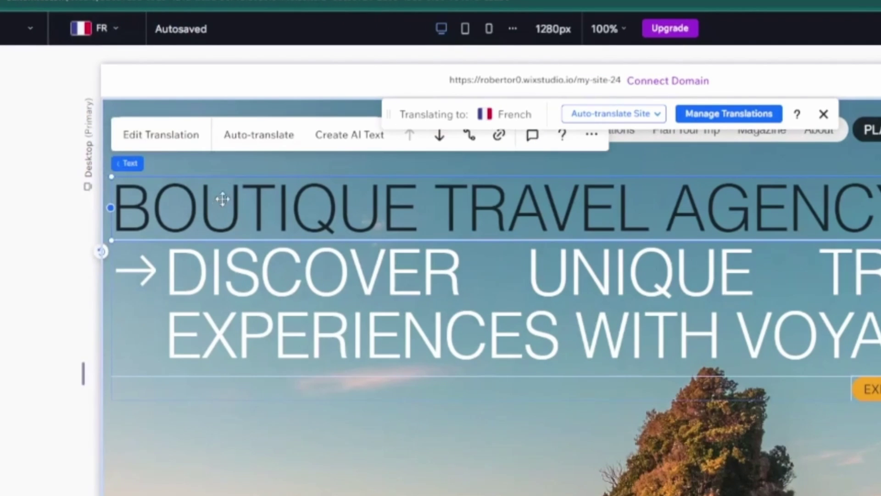
Auto-translate the headline to 'AGENCE DE VOYAGES BOUTIQUE', trying then undoing left alignment.
click(251, 141)
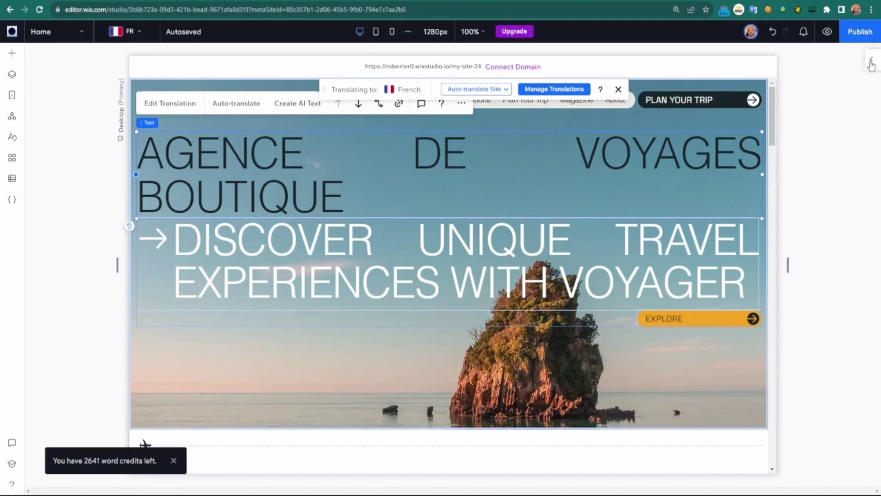
click(871, 63)
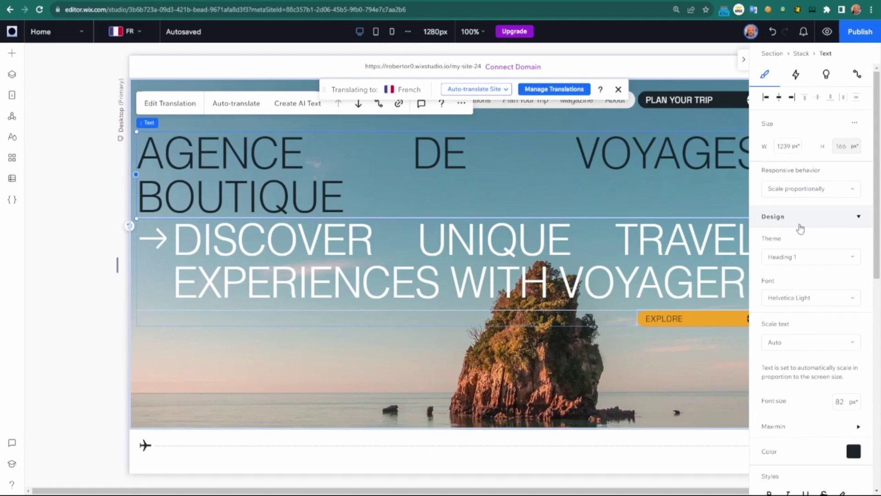
scroll(804, 225, down, 4)
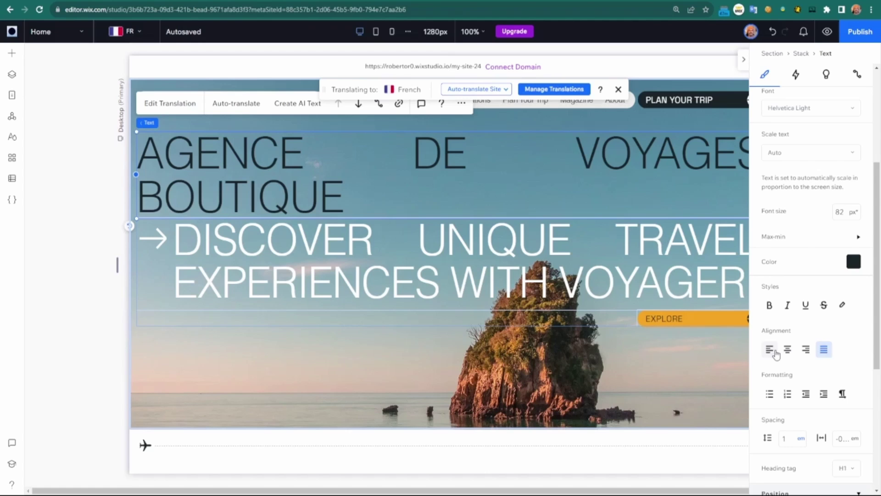
click(775, 351)
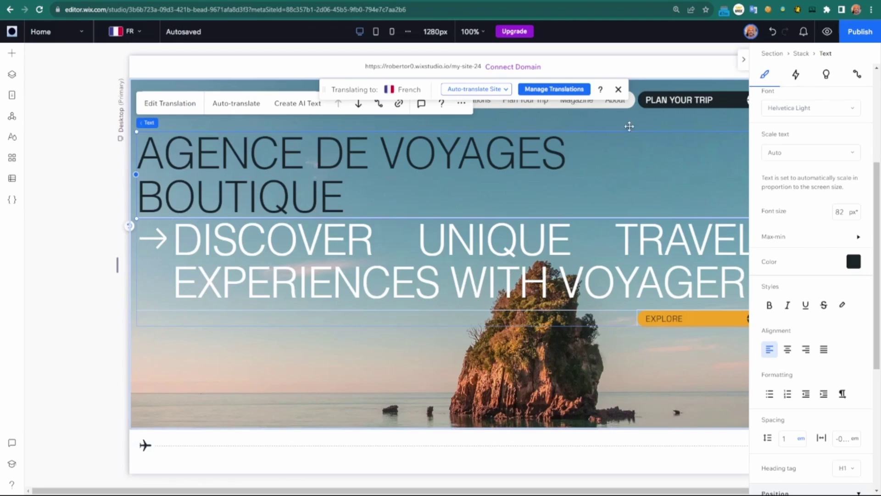
click(774, 33)
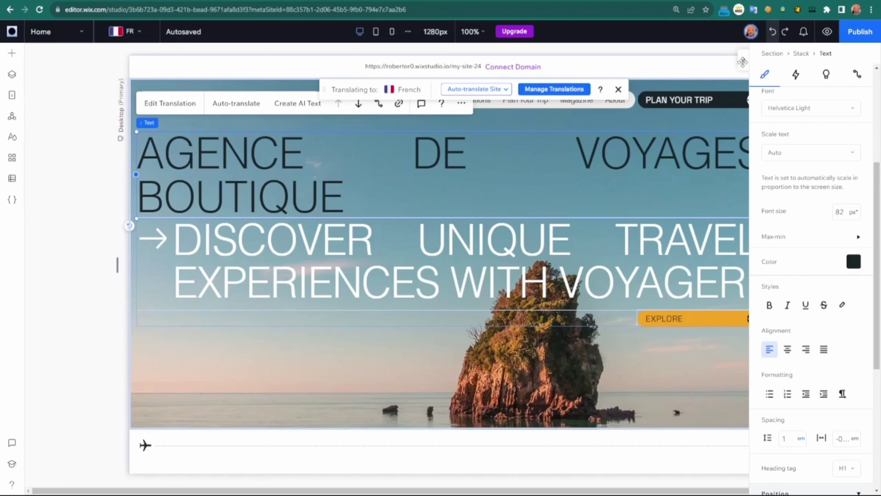
click(744, 65)
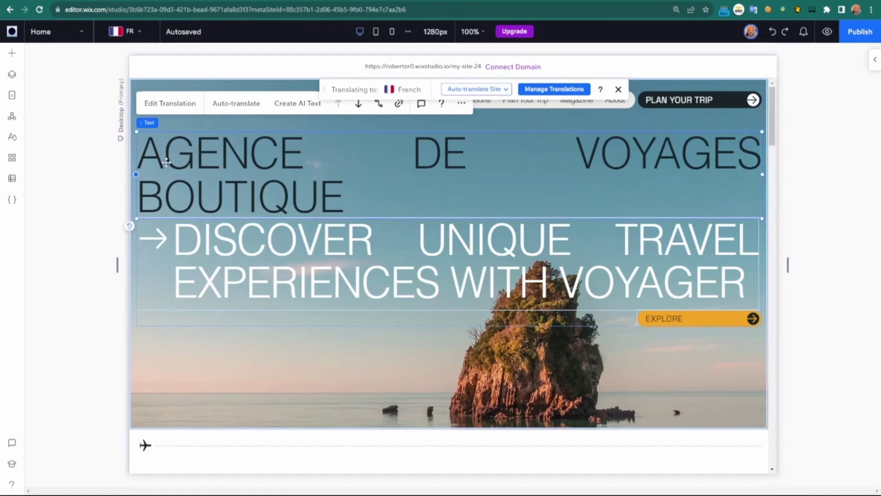
Replace the French headline with the pasted 'UNE AGENCE DE VOYAGES BOUTIQUE'.
double_click(167, 162)
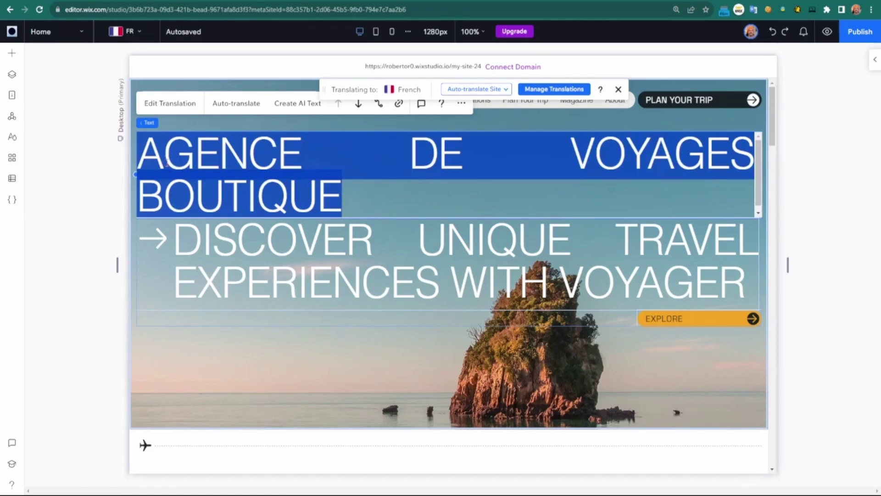
text(UNE AGENCE DE VOYAGES BOUTIQUE)
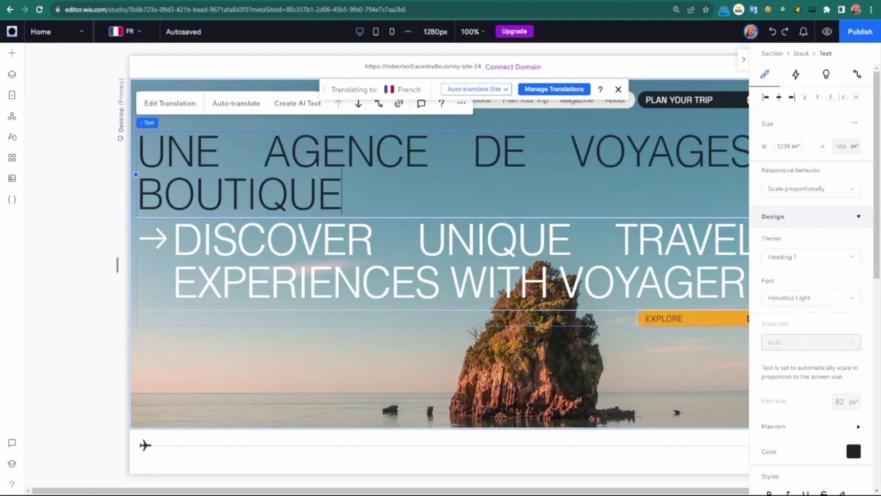
click(743, 62)
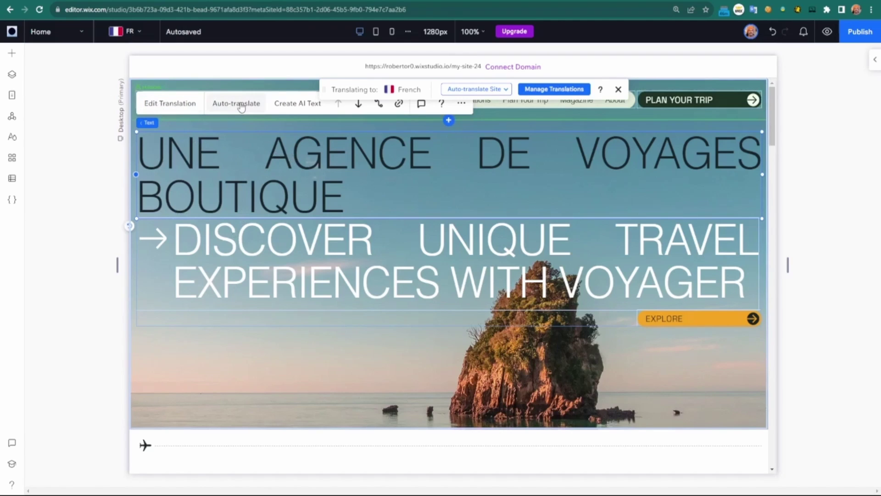
In the Translation Manager's Site Languages overview, set Indonesian to Visible.
click(164, 0)
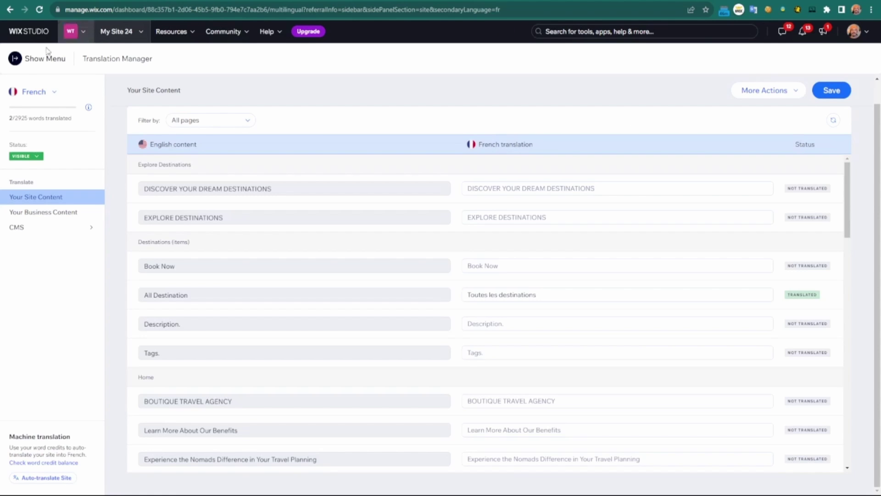
click(31, 63)
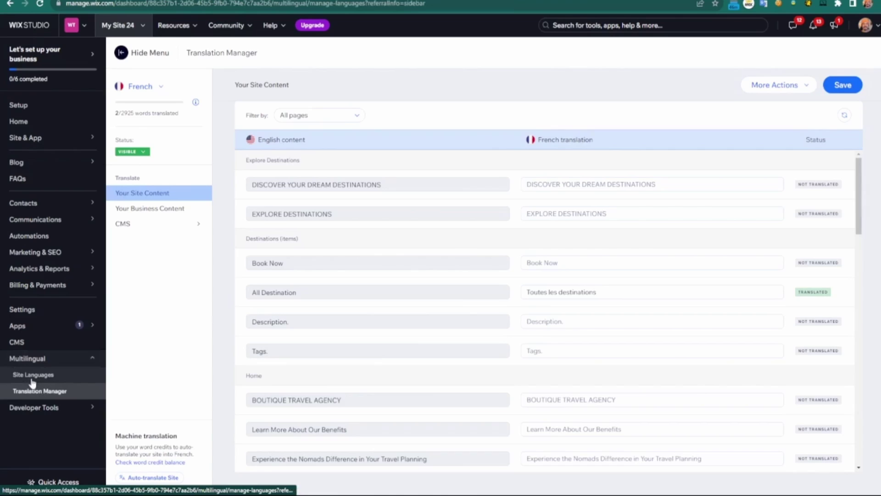
click(45, 323)
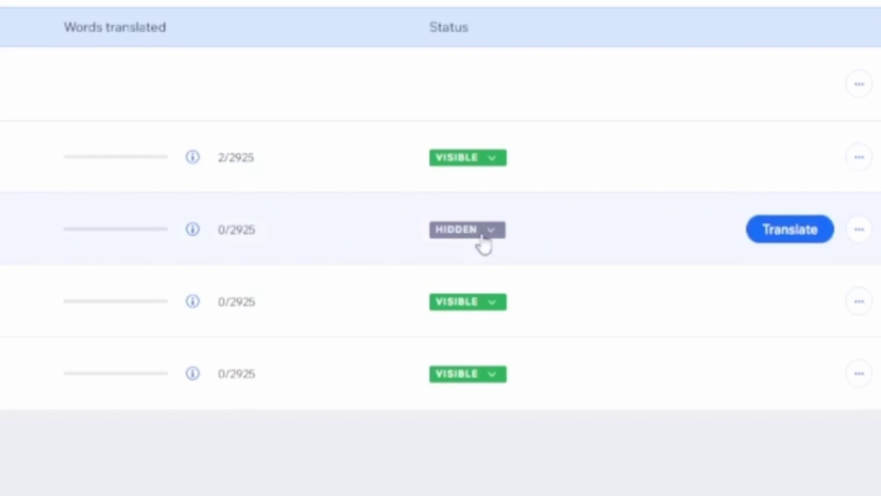
click(552, 237)
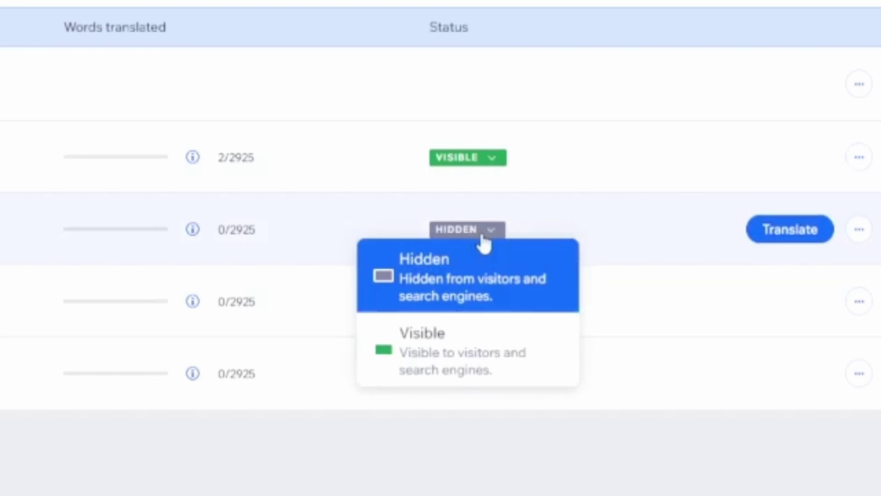
click(445, 376)
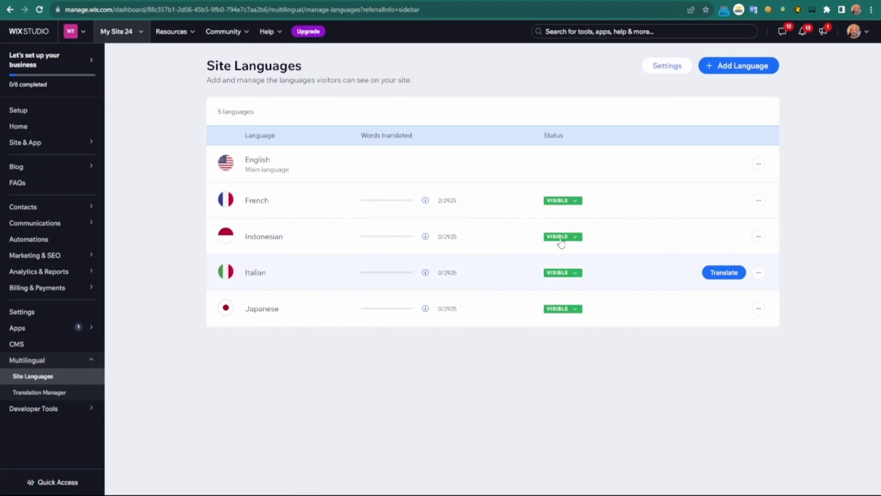
click(465, 232)
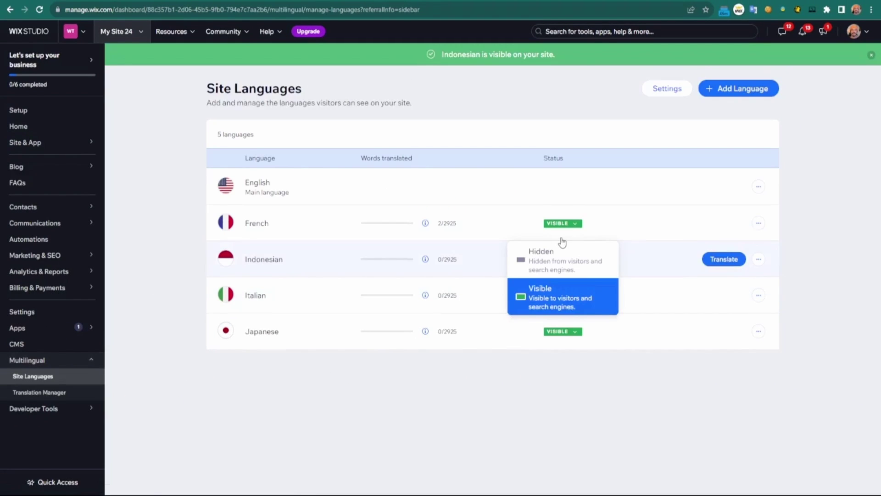
click(533, 92)
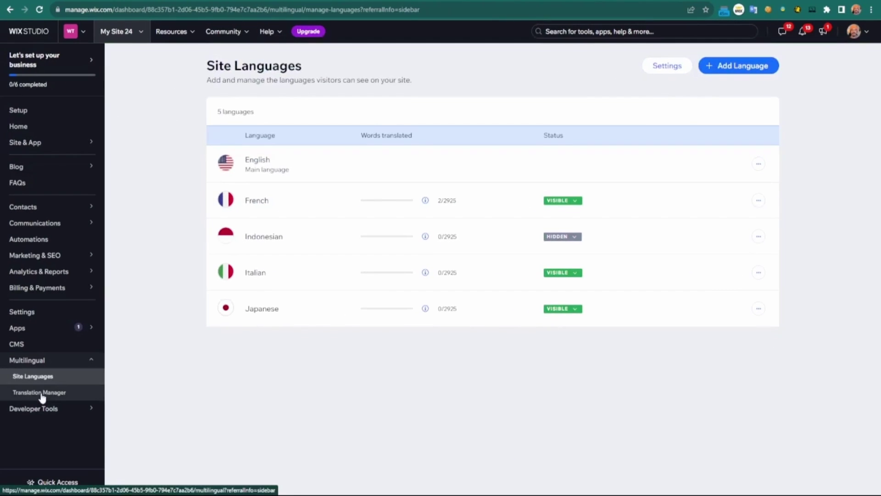
Auto-translate the French 'Learn More About Our Benefits' text in the Translation Manager.
click(42, 394)
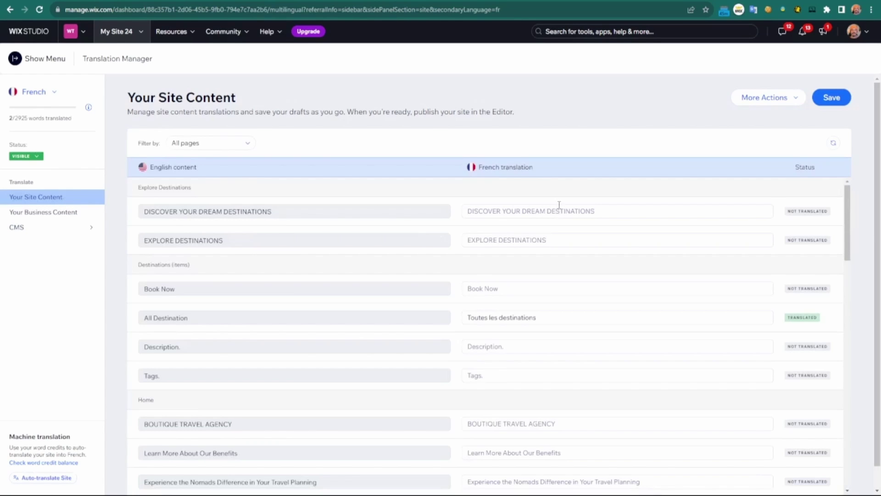
scroll(503, 251, down, 5)
scroll(507, 310, down, 3)
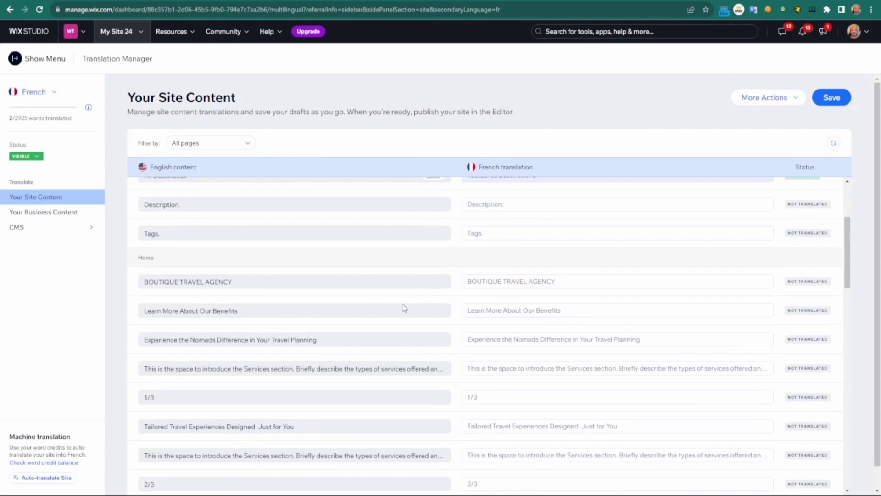
click(509, 311)
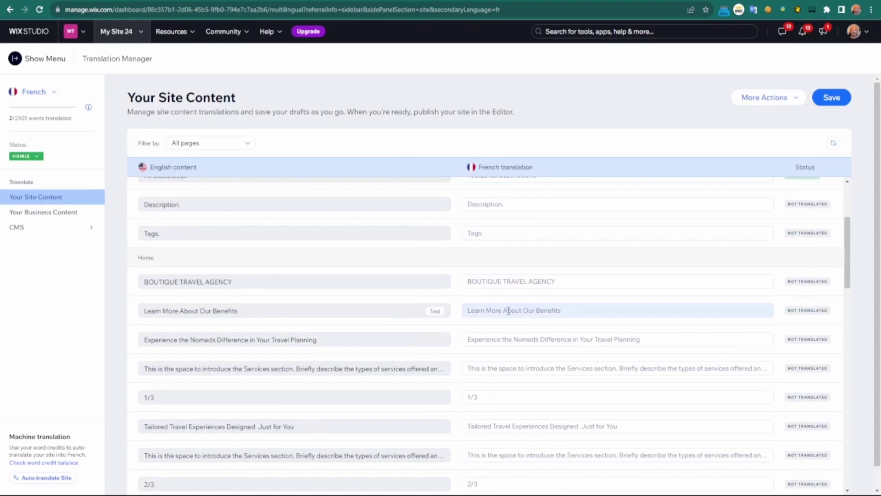
click(509, 311)
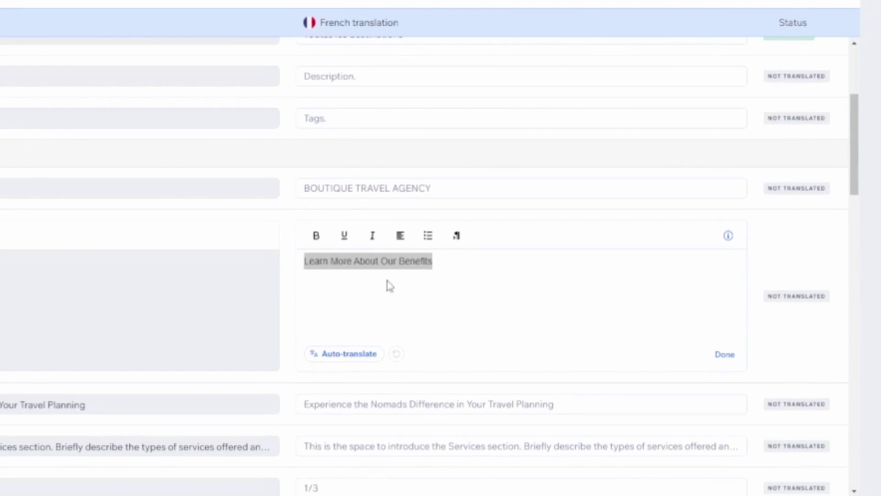
click(354, 355)
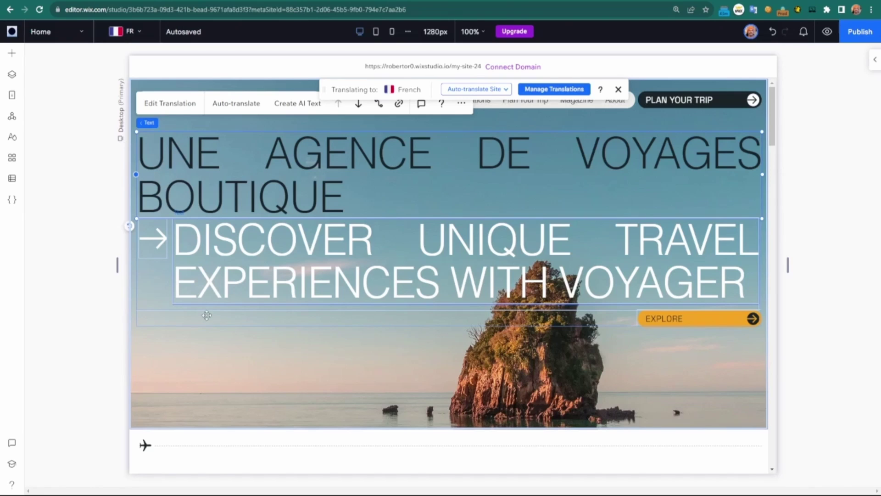
click(184, 378)
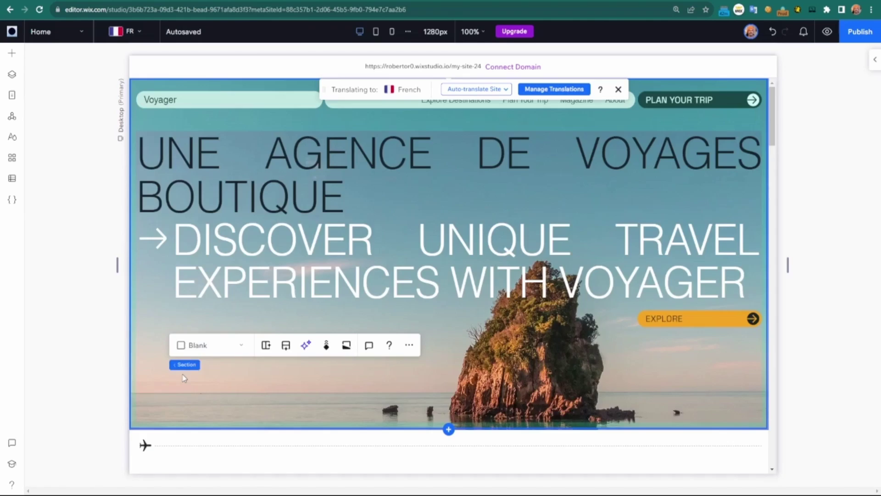
Give the benefits section's city image the alt text 'French' on the French page.
scroll(184, 377, down, 7)
click(155, 323)
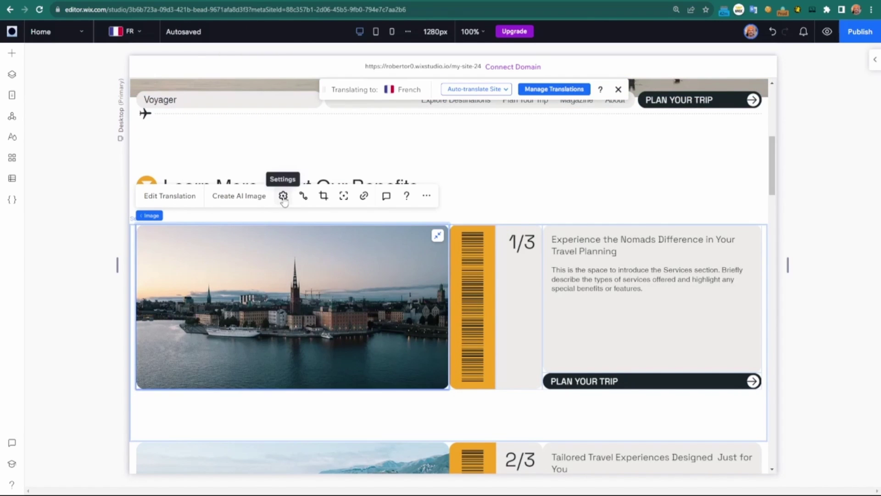
click(283, 198)
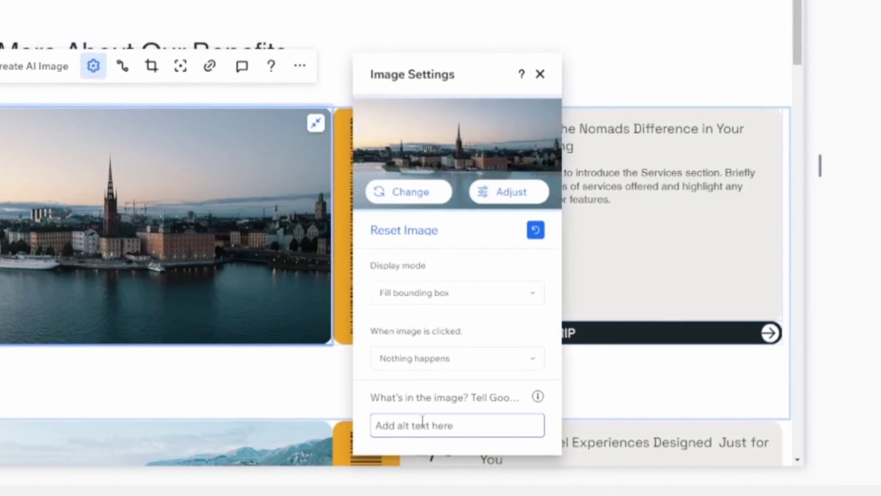
click(422, 423)
text(Frnech)
key(BackSpace)
key(BackSpace)
key(BackSpace)
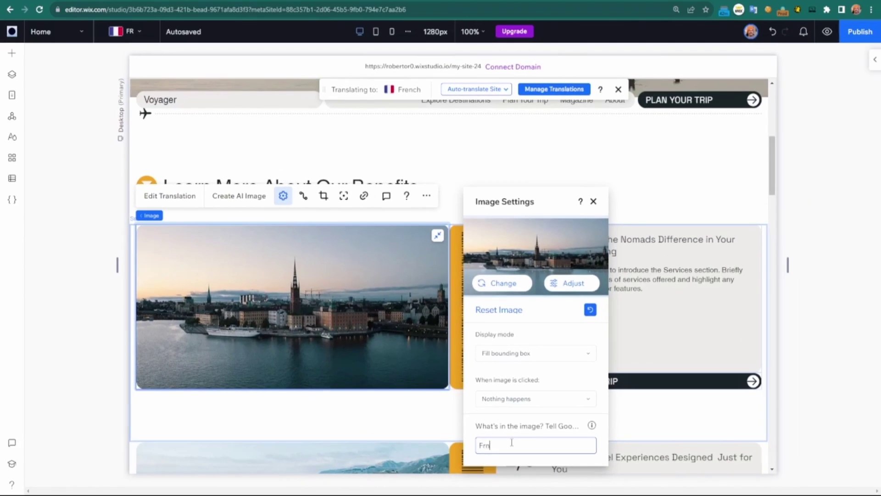
key(BackSpace)
text(ench)
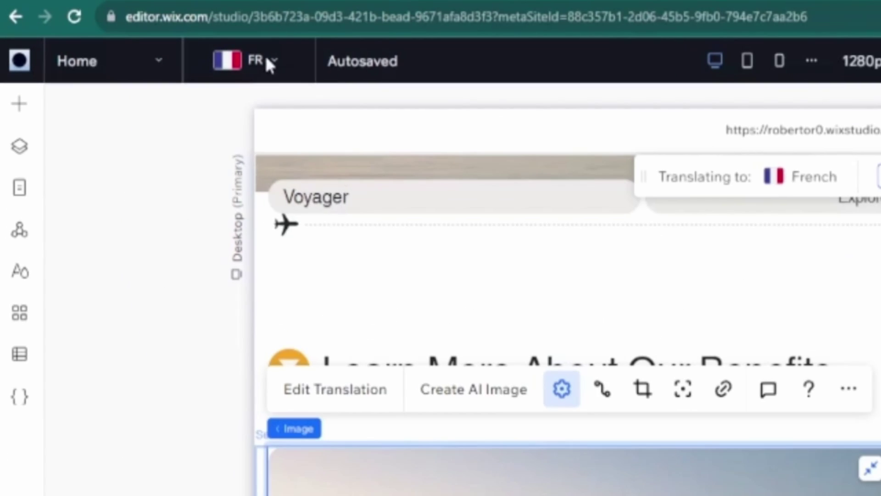
Switch to English and set the city image's alt text to 'English'.
click(148, 35)
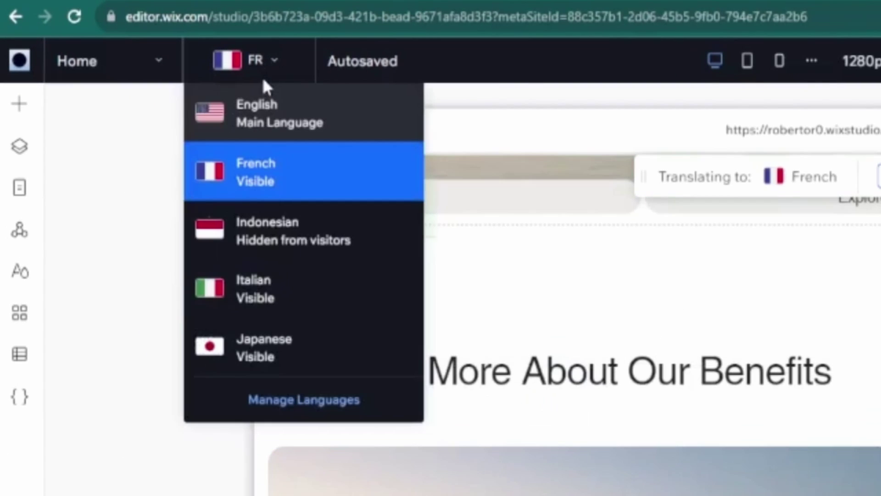
click(259, 122)
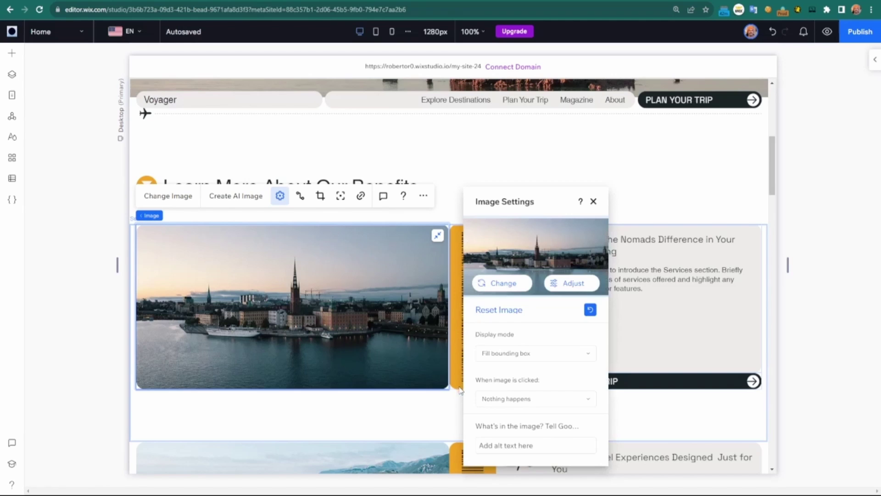
click(518, 448)
text(Eng)
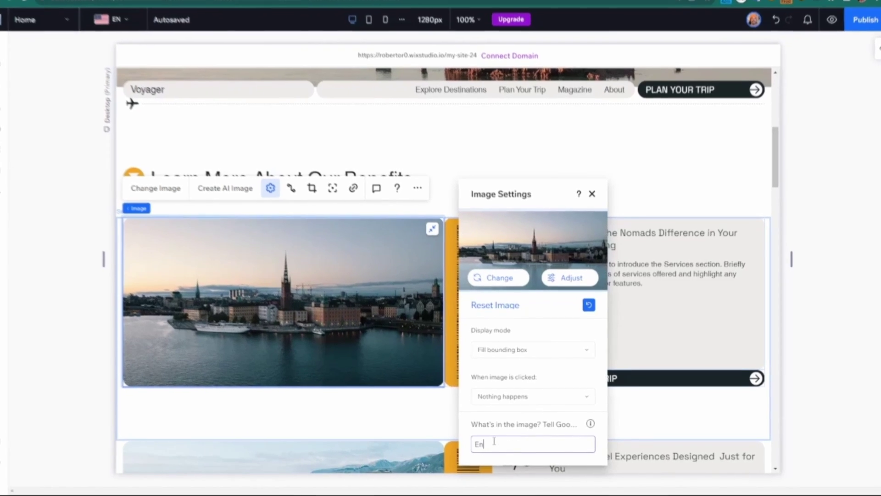
text(lish)
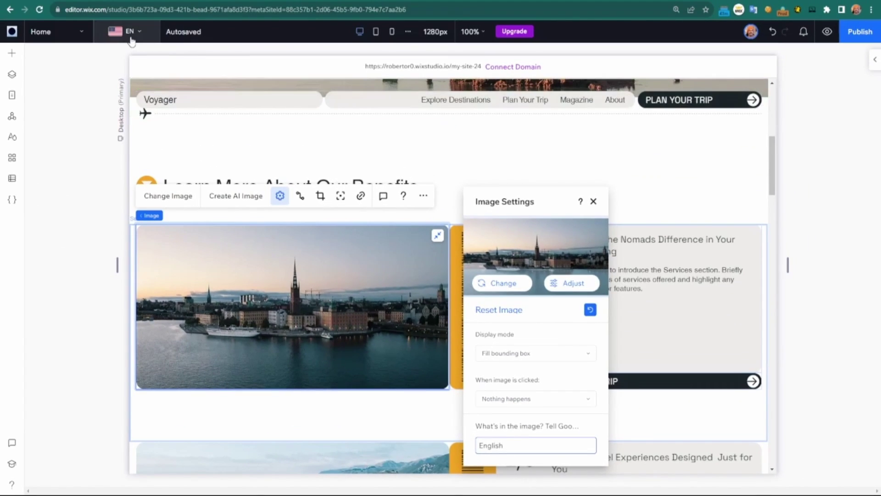
Back in French, confirm the image's alt text still reads 'French'.
click(130, 33)
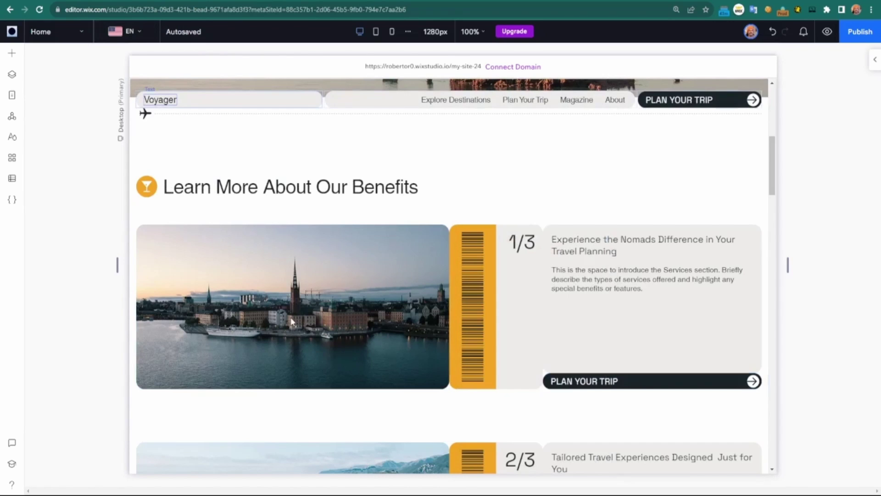
click(271, 320)
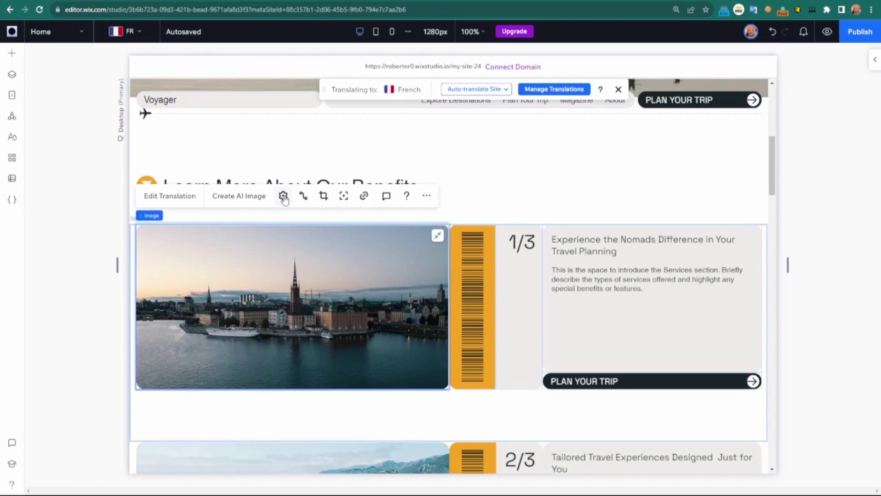
click(283, 197)
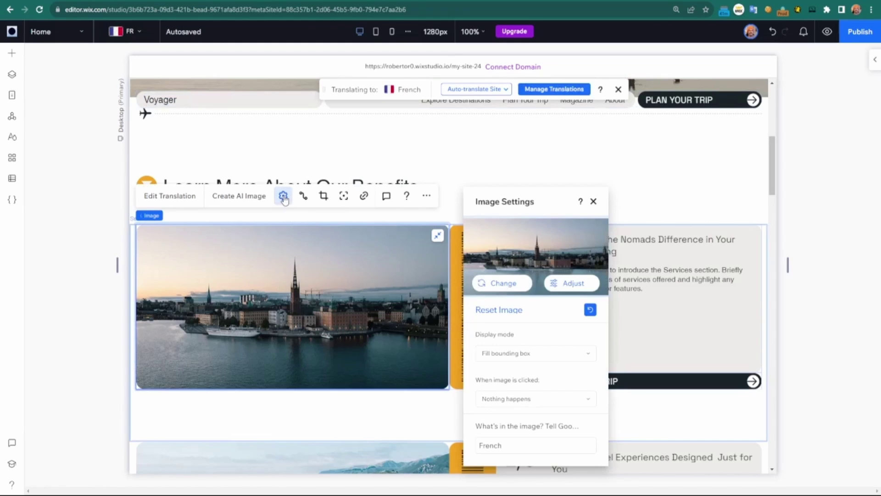
click(593, 202)
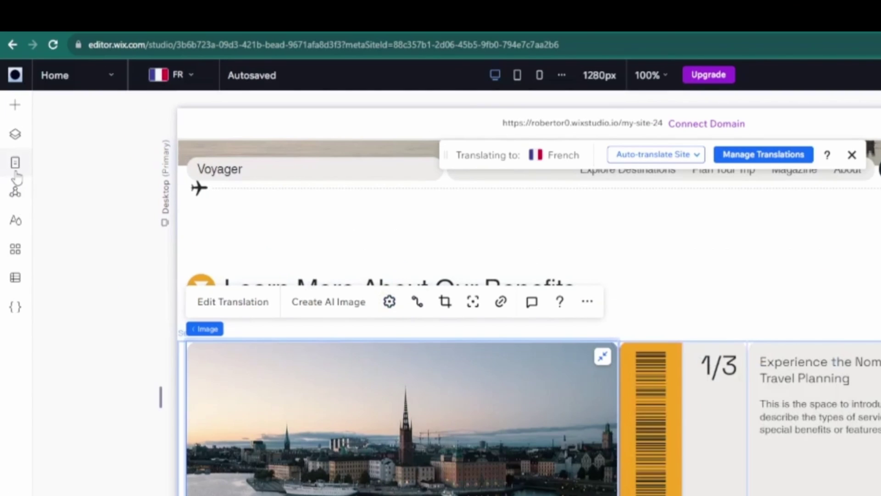
Change the Home page's SEO title to 'French Home | My Site 24'.
click(15, 164)
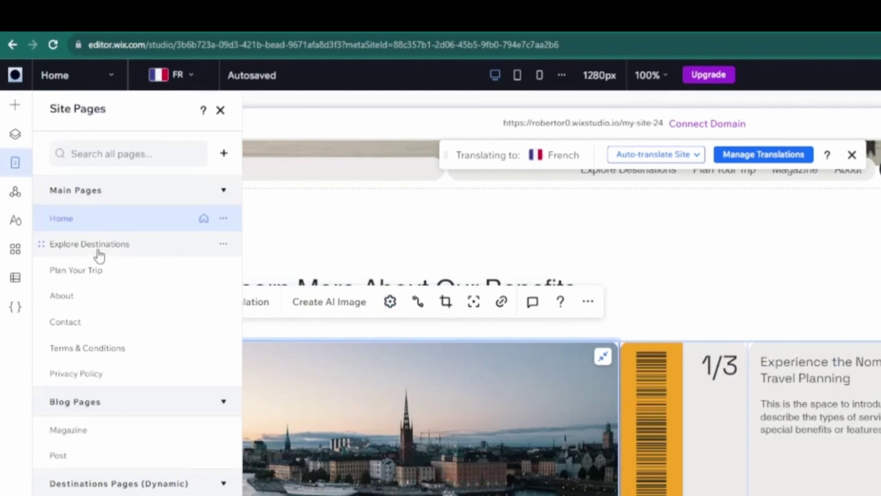
click(224, 219)
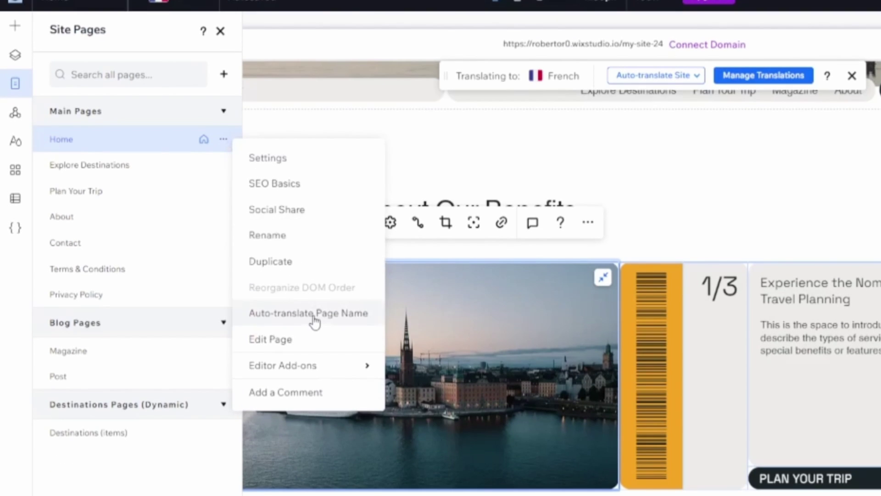
click(275, 185)
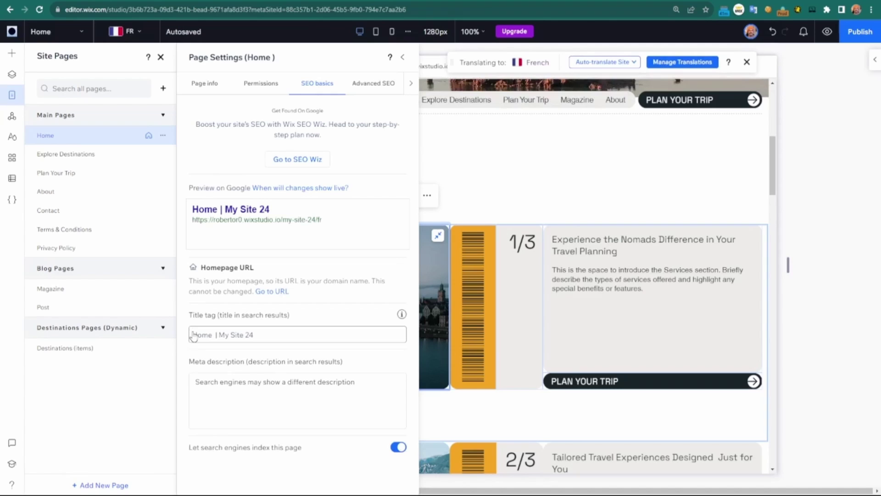
click(193, 334)
click(194, 334)
text(French)
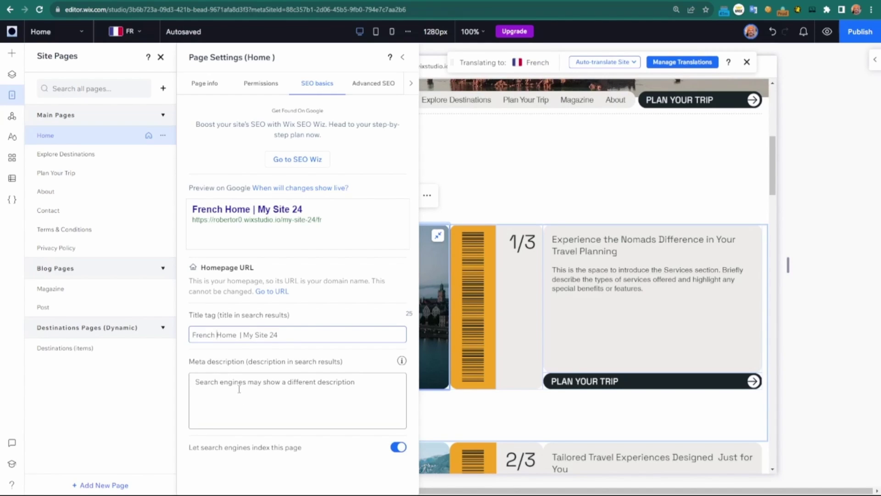
Set the French Home page's meta description to 'French'.
click(239, 386)
text(Frebcg)
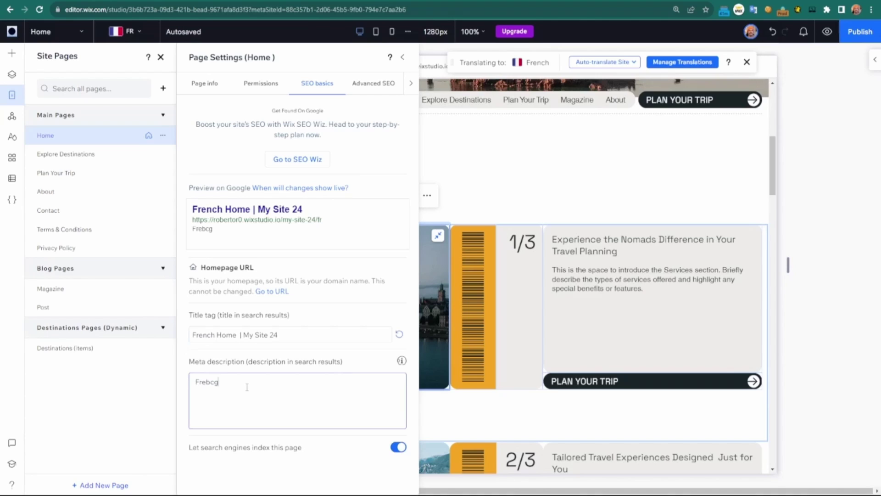
key(BackSpace)
key(BackSpace)
key(BackSpace)
text(nch)
Switch the editor to English to compare the Home page's SEO values.
click(137, 39)
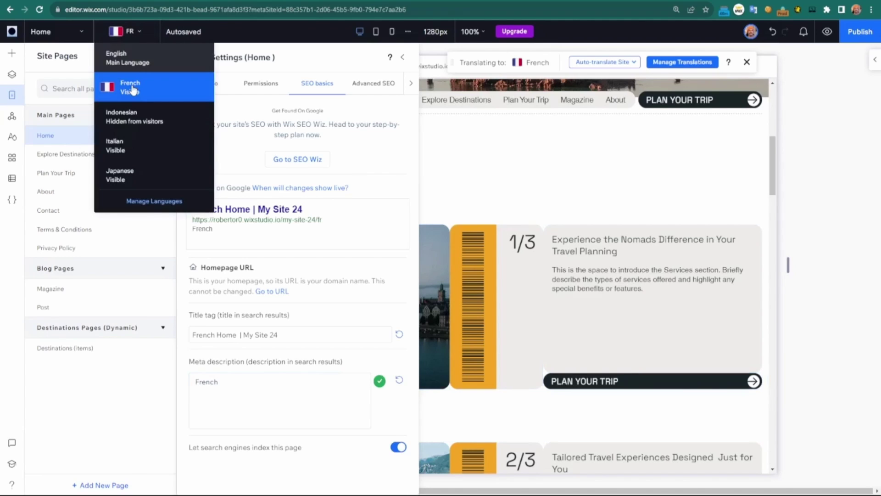
click(131, 58)
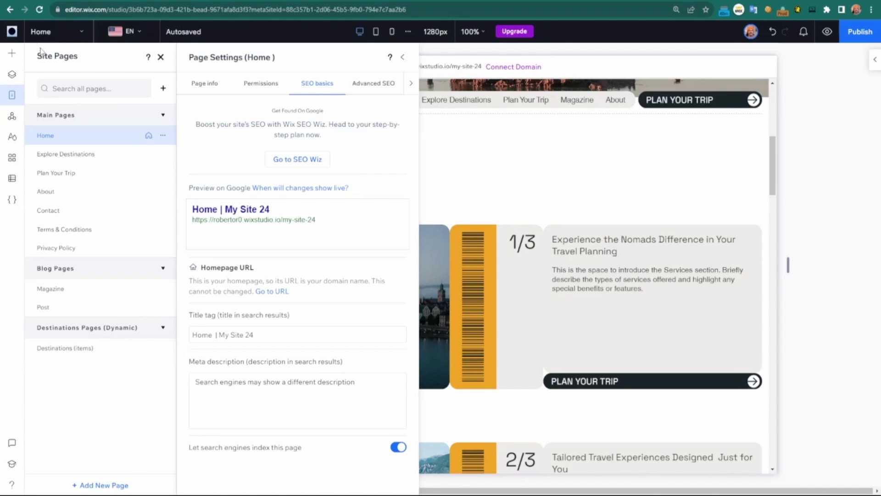
Dismiss the Wix menu, Page Settings and Site Pages panel, returning to the 'BOUTIQUE TRAVEL AGENCY' hero.
click(11, 35)
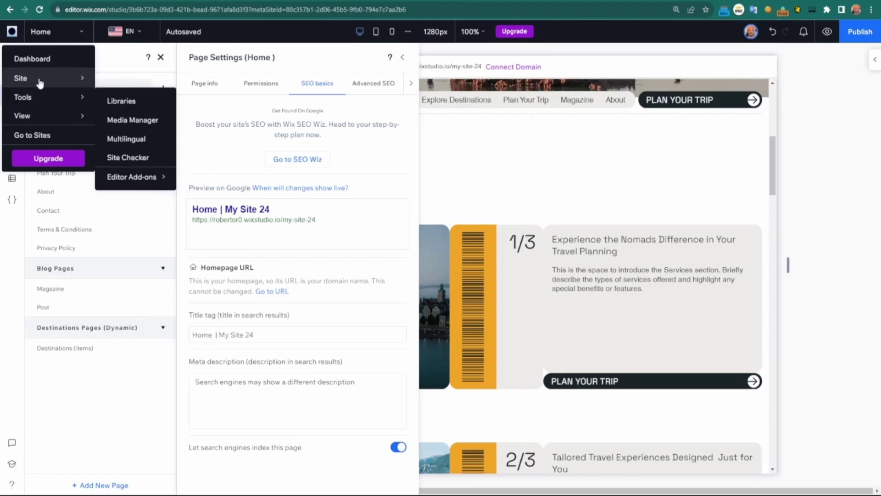
mouse_move(39, 79)
mouse_move(46, 98)
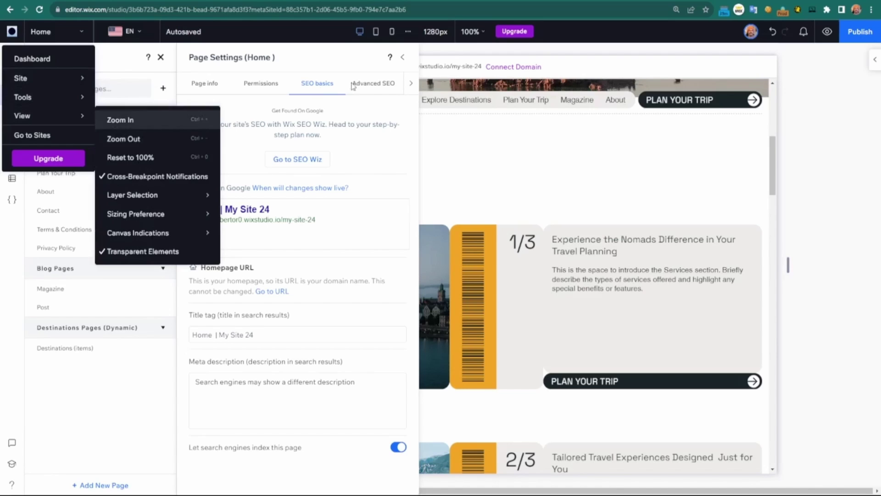
key(Escape)
key(Escape)
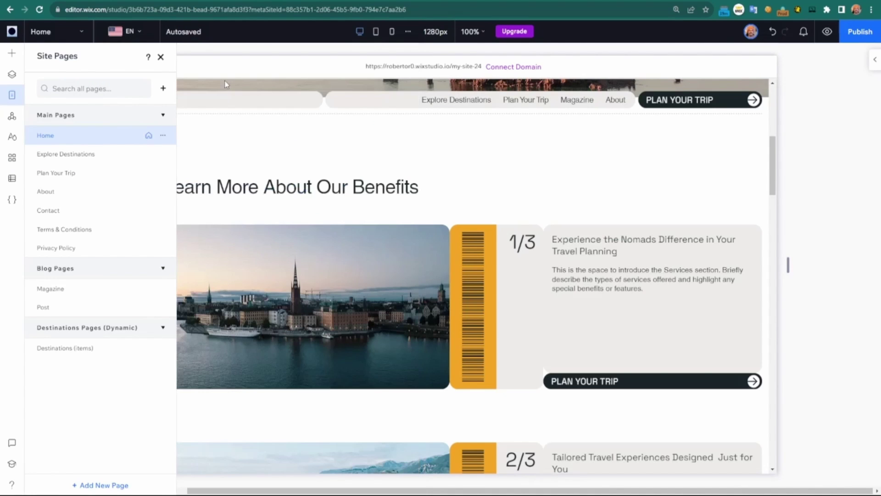
click(160, 57)
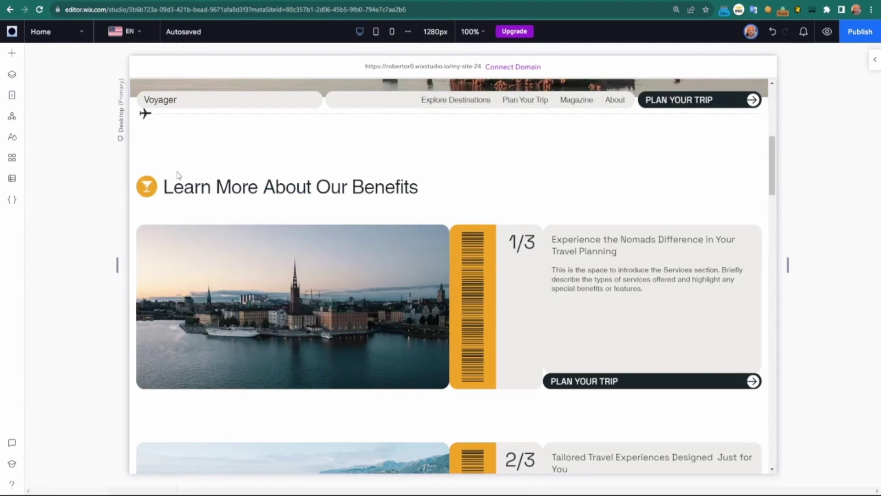
scroll(179, 174, up, 10)
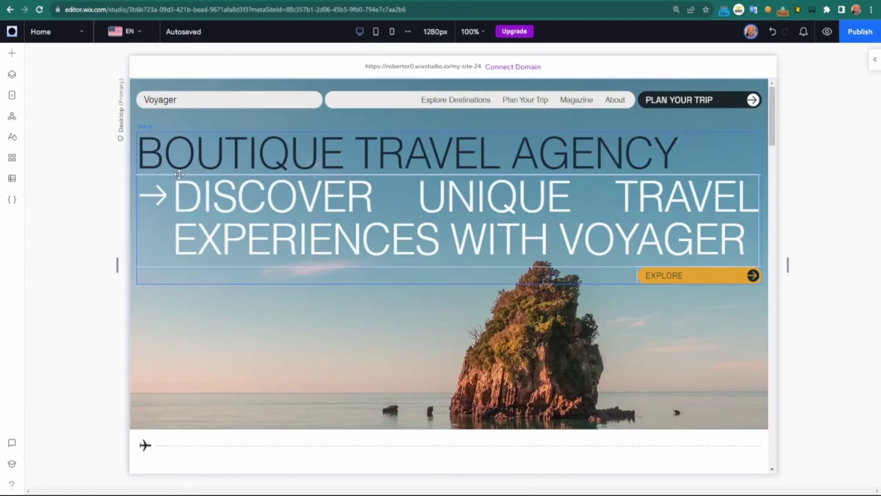